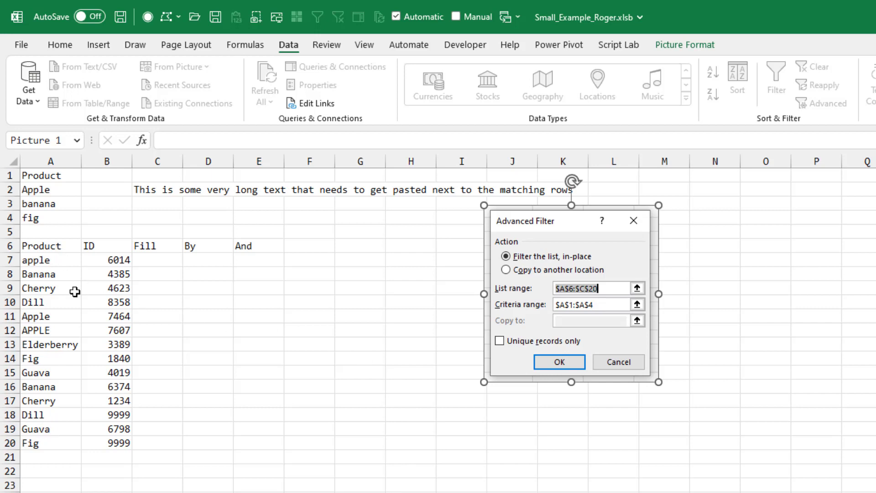
Set up an in-place Advanced Filter on list $A$6:$E$20 with criteria $A$1:$A$4
{"action": "left_click", "coordinate": [39, 246]}
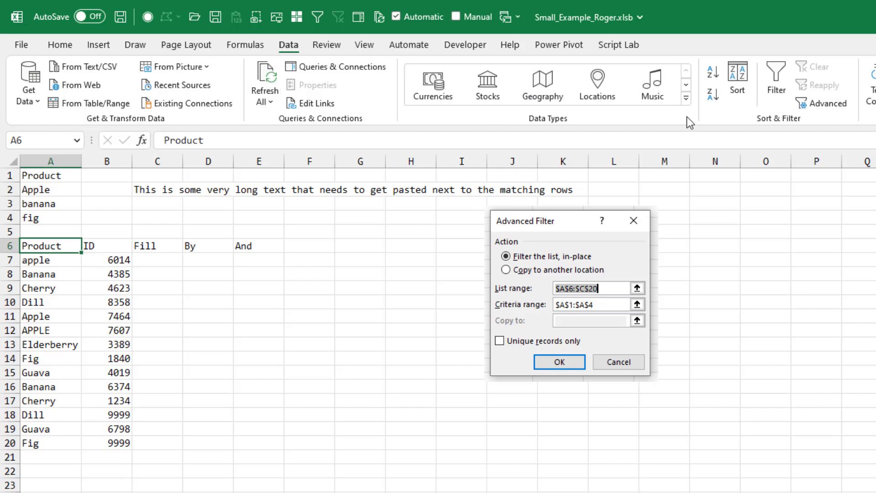
{"action": "left_click", "coordinate": [829, 109]}
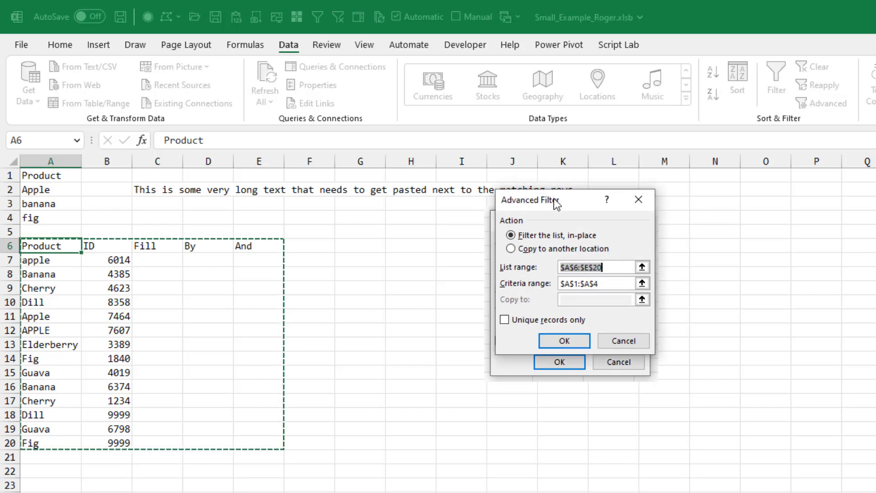
{"action": "left_click_drag", "start_coordinate": [558, 204], "coordinate": [328, 270]}
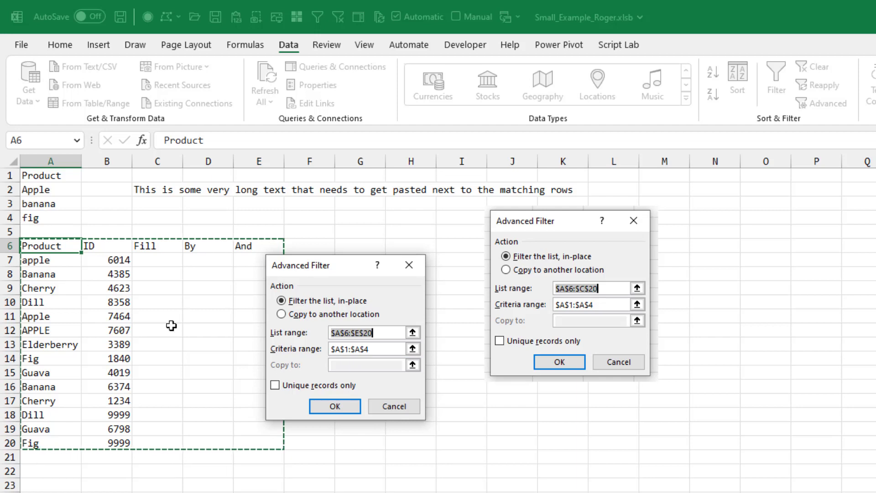
Apply the filter, then paste C2's long text into the visible Fill cells
{"action": "left_click", "coordinate": [336, 406]}
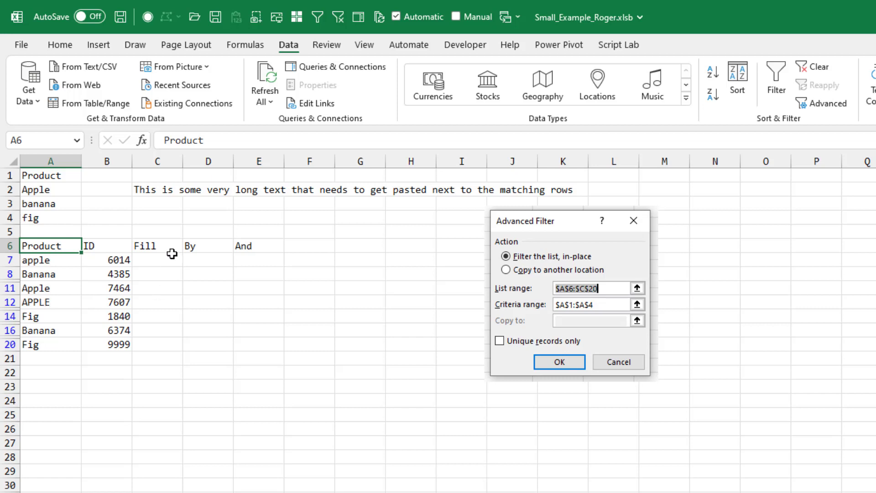
{"action": "left_click", "coordinate": [161, 192]}
{"action": "key", "text": "ctrl+c"}
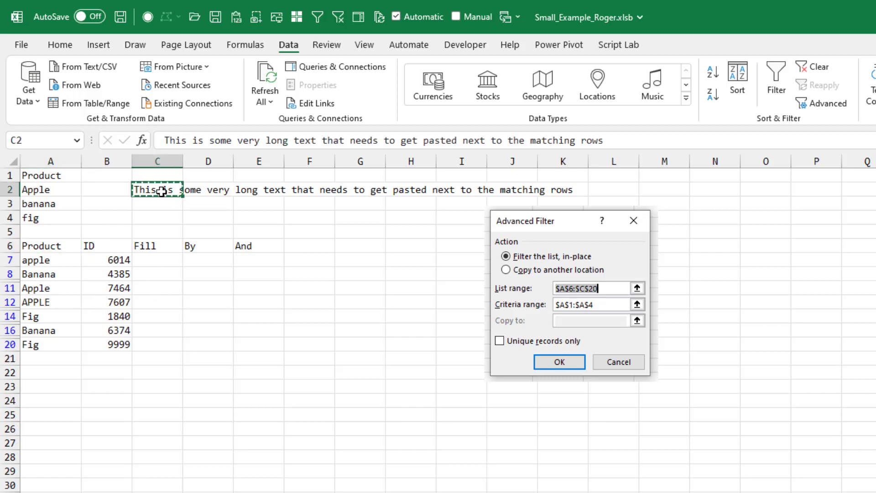
{"action": "key", "text": "Down"}
{"action": "key", "text": "Down"}
{"action": "key", "text": "Down"}
{"action": "key", "text": "Down"}
{"action": "key", "text": "Down"}
{"action": "key", "text": "shift+Down"}
{"action": "key", "text": "shift+Down"}
Enter 'Bill' into every visible cell of the By column
{"action": "key", "text": "shift+Down"}
{"action": "key", "text": "shift+Down"}
{"action": "key", "text": "shift+Down"}
{"action": "key", "text": "shift+Down"}
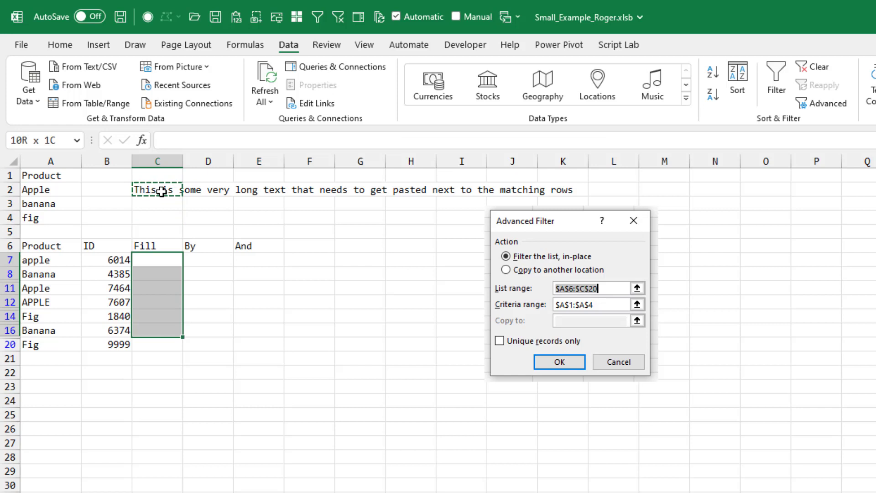
{"action": "key", "text": "ctrl+v"}
{"action": "key", "text": "Right"}
{"action": "key", "text": "shift+Down"}
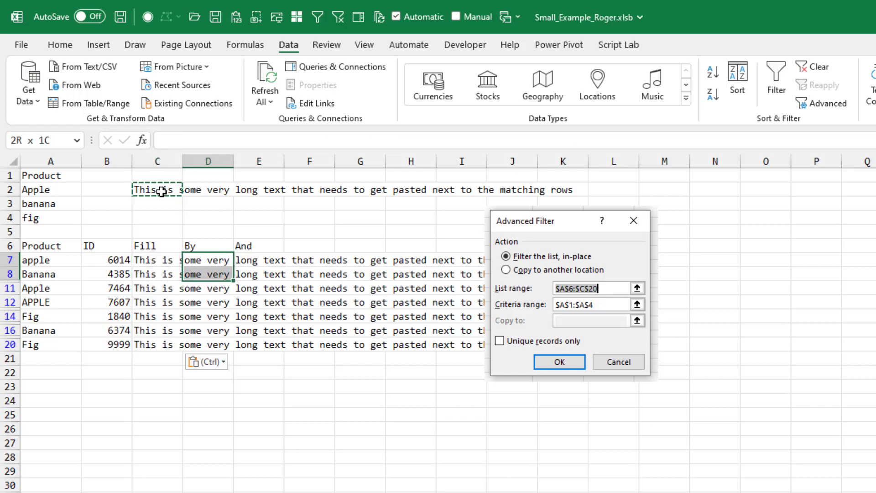
Enter 'More Info' into the visible And cells and clear the filter to show all rows
{"action": "key", "text": "shift+Down"}
{"action": "key", "text": "shift+Down"}
{"action": "key", "text": "shift+Down"}
{"action": "key", "text": "shift+Down"}
{"action": "key", "text": "shift+Down"}
{"action": "type", "text": "Bill"}
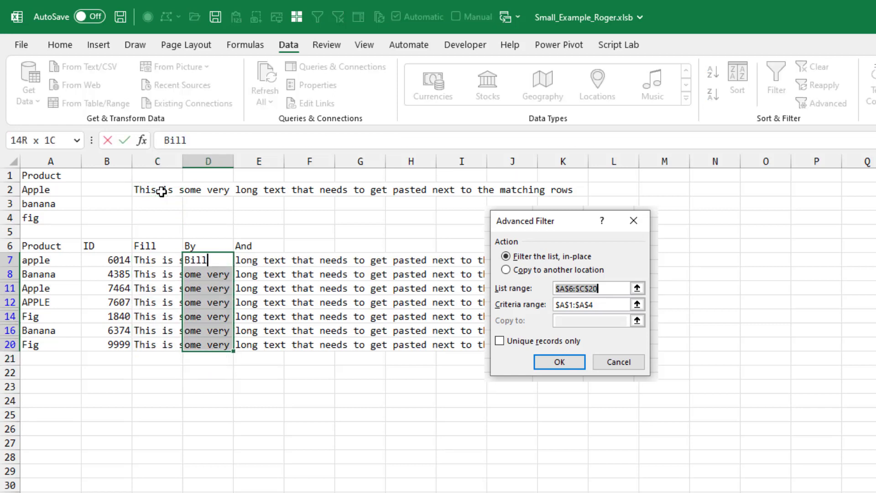
{"action": "key", "text": "ctrl+Return"}
{"action": "key", "text": "Right"}
{"action": "key", "text": "shift+Down"}
{"action": "key", "text": "shift+Down"}
{"action": "key", "text": "shift+Down"}
{"action": "key", "text": "shift+Down"}
{"action": "key", "text": "shift+Down"}
{"action": "key", "text": "shift+Down"}
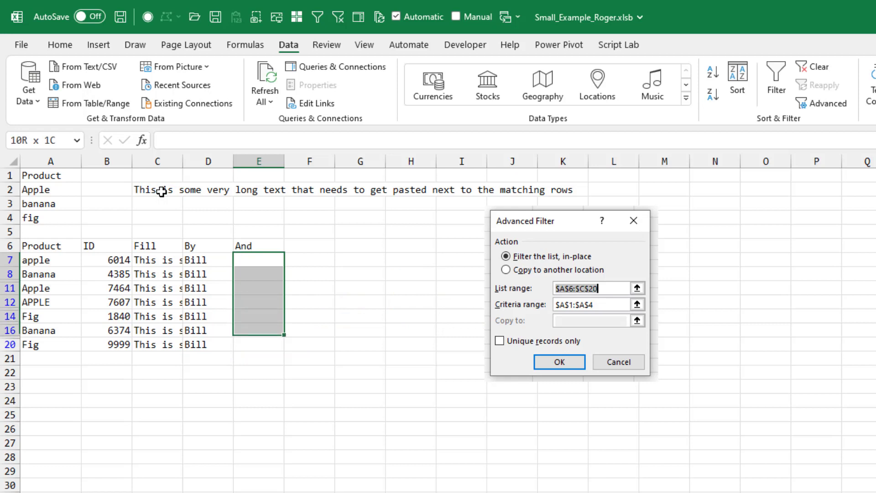
{"action": "type", "text": "Mo"}
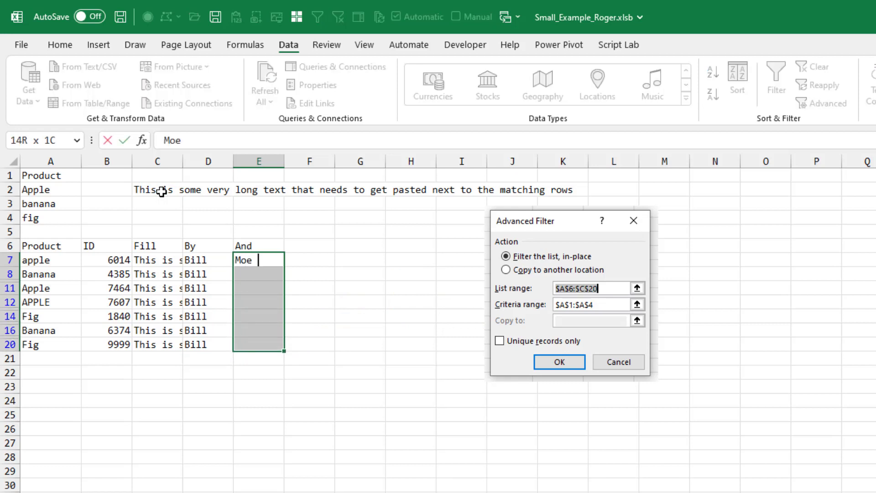
{"action": "type", "text": "re Info"}
{"action": "key", "text": "ctrl+Return"}
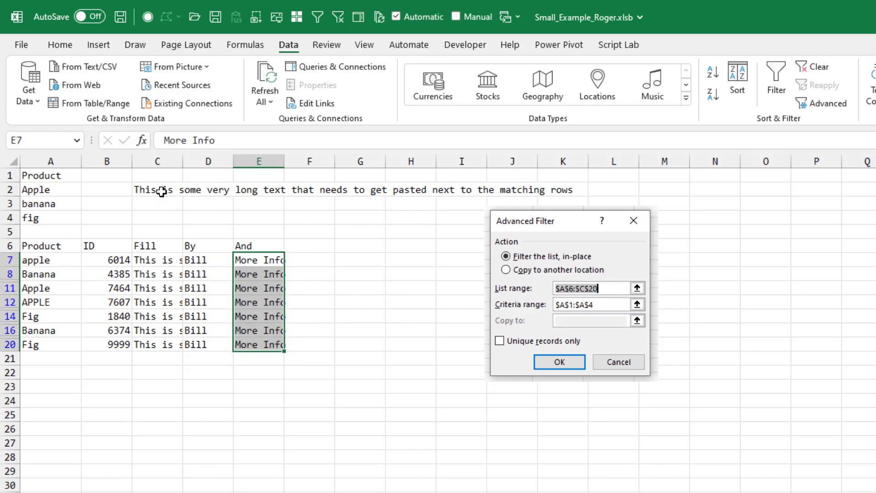
{"action": "left_click", "coordinate": [819, 69]}
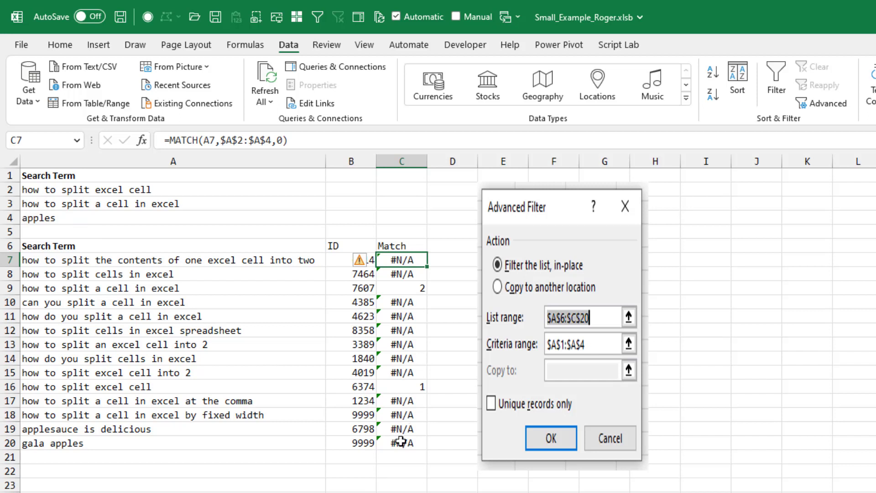
Run the Advanced Filter on the search-term list using the criteria terms in A1:A4
{"action": "left_click", "coordinate": [122, 260]}
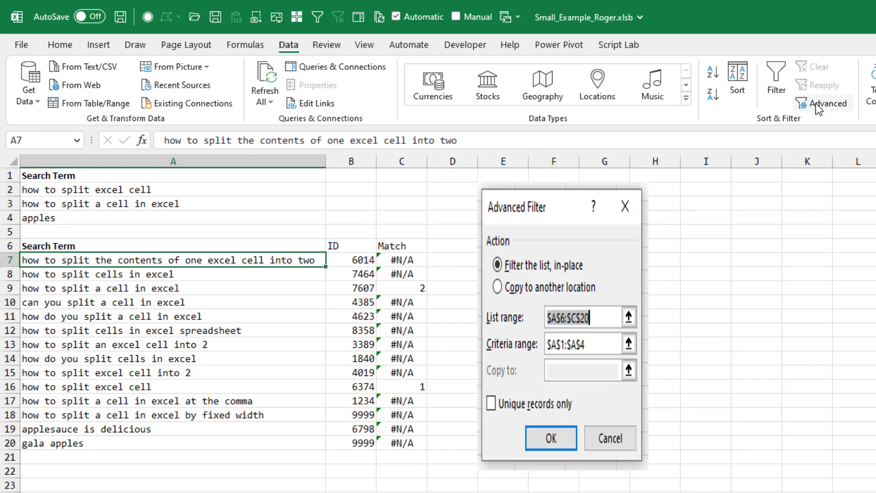
{"action": "left_click", "coordinate": [821, 103]}
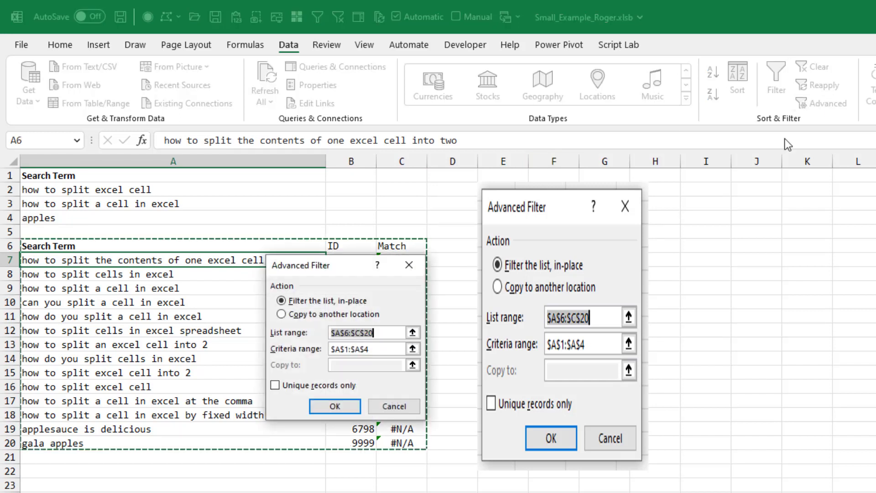
{"action": "left_click", "coordinate": [330, 406]}
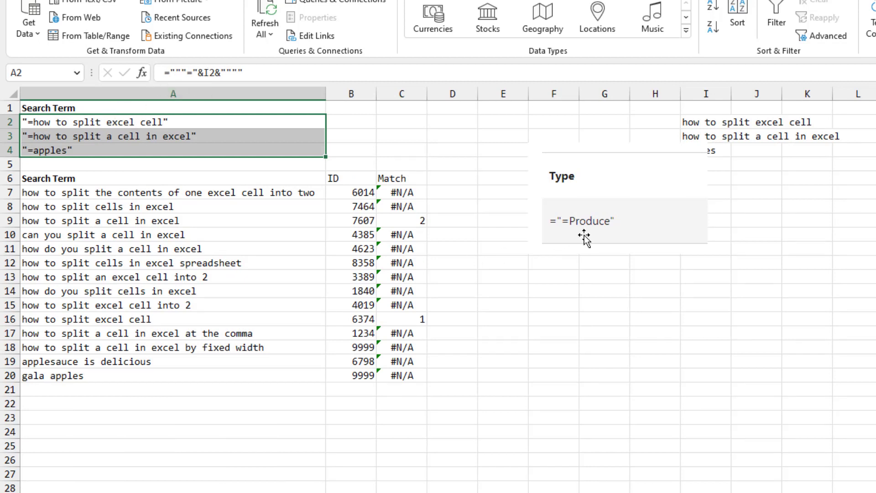
Test the Advanced Filter on the list with the formula-built criteria in A2:A4
{"action": "left_click", "coordinate": [353, 178]}
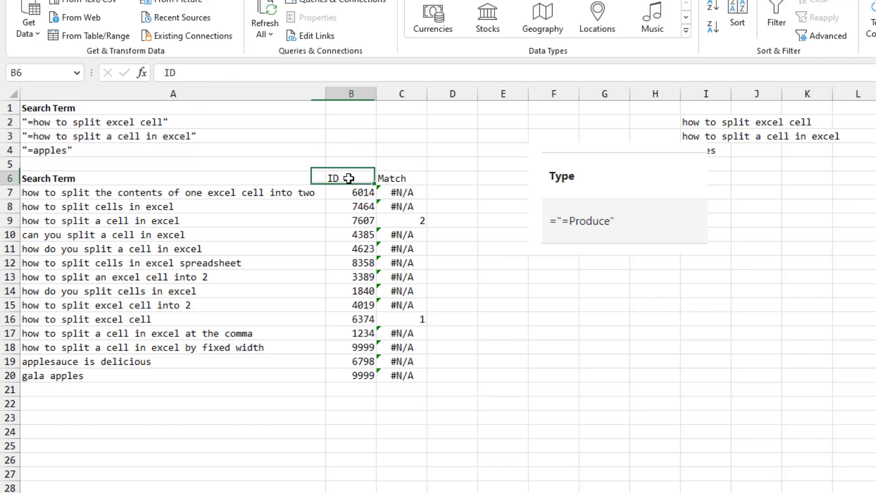
{"action": "left_click", "coordinate": [823, 36]}
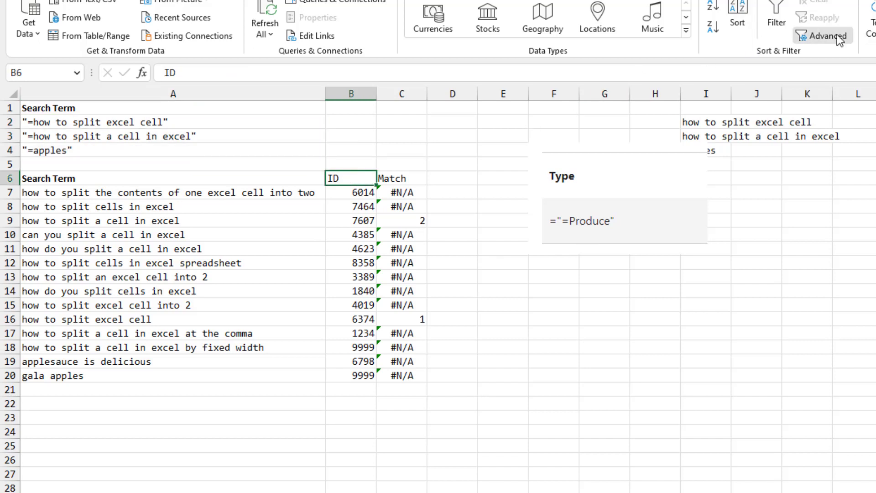
{"action": "left_click", "coordinate": [345, 341]}
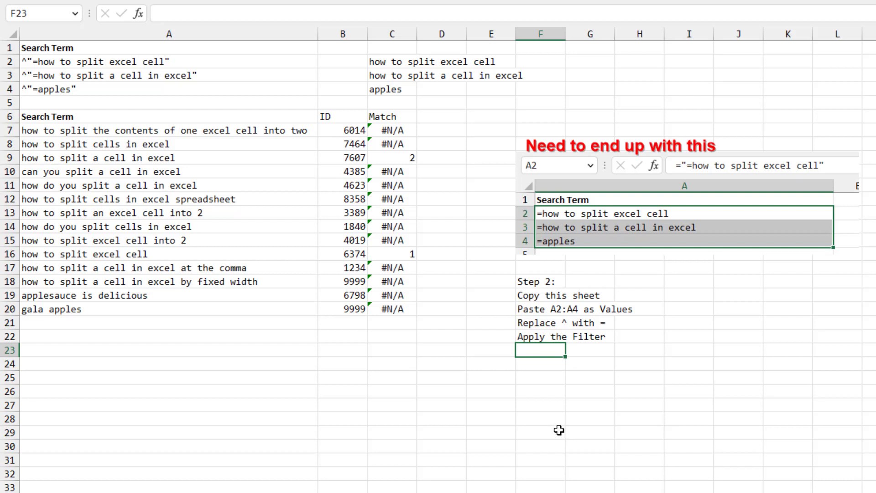
Copy criteria cells A2:A4 and paste them back as values with Ctrl+Shift+V
{"action": "left_click", "coordinate": [72, 64]}
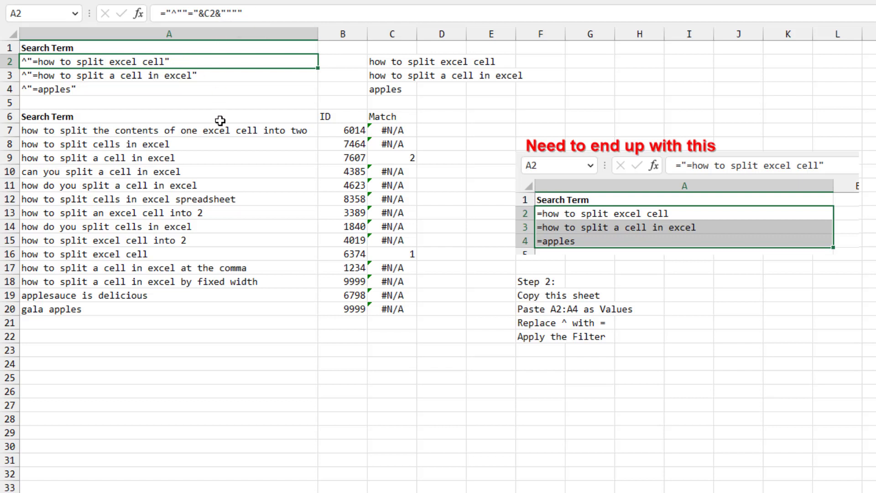
{"action": "left_click_drag", "start_coordinate": [69, 62], "coordinate": [69, 85]}
{"action": "key", "text": "ctrl+c"}
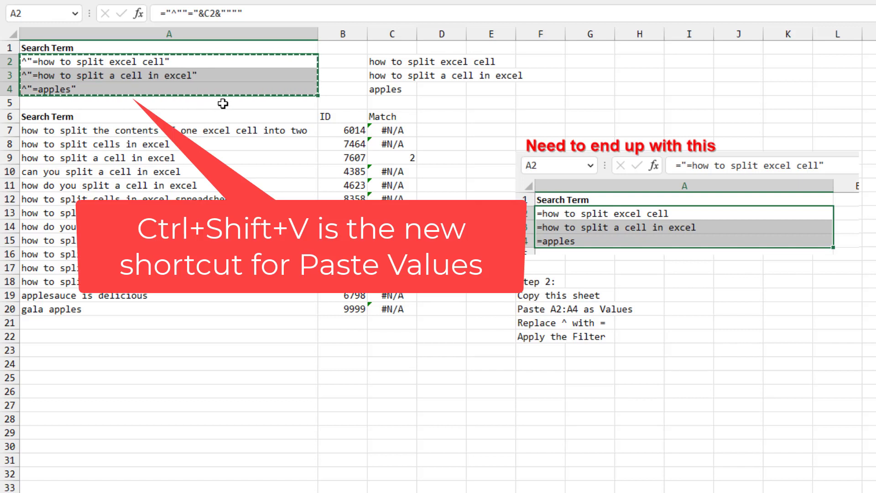
{"action": "key", "text": "ctrl+shift+v"}
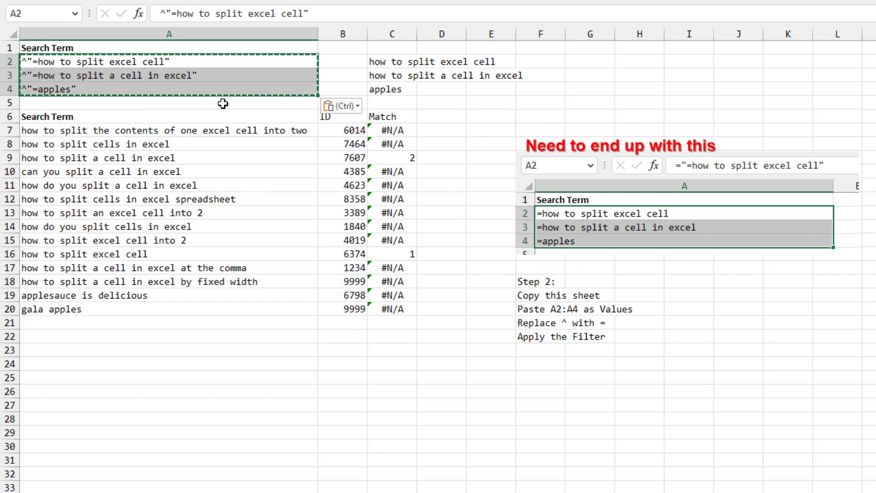
Replace every ^ with = in the criteria using Replace All, changing 3 cells
{"action": "key", "text": "ctrl+h"}
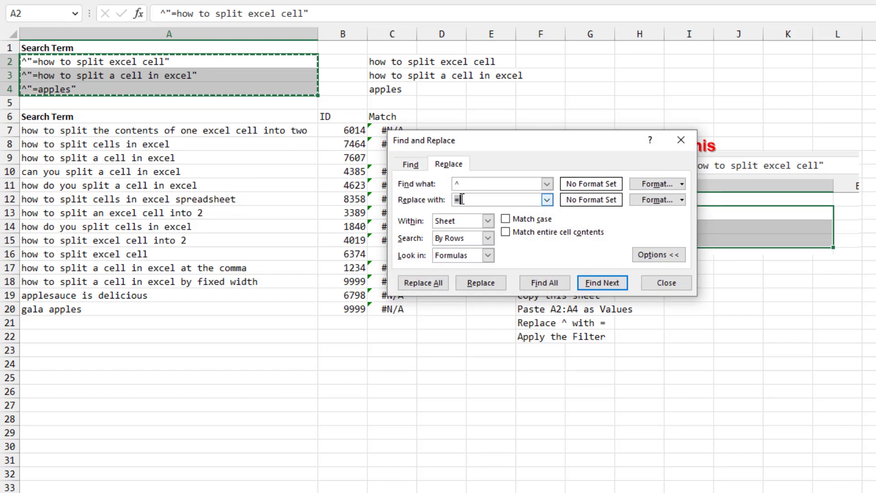
{"action": "left_click", "coordinate": [430, 284]}
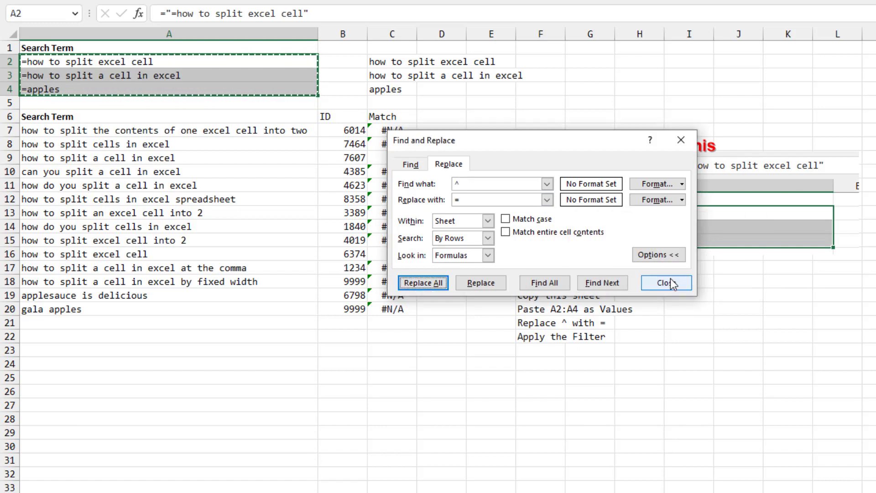
{"action": "left_click", "coordinate": [667, 283]}
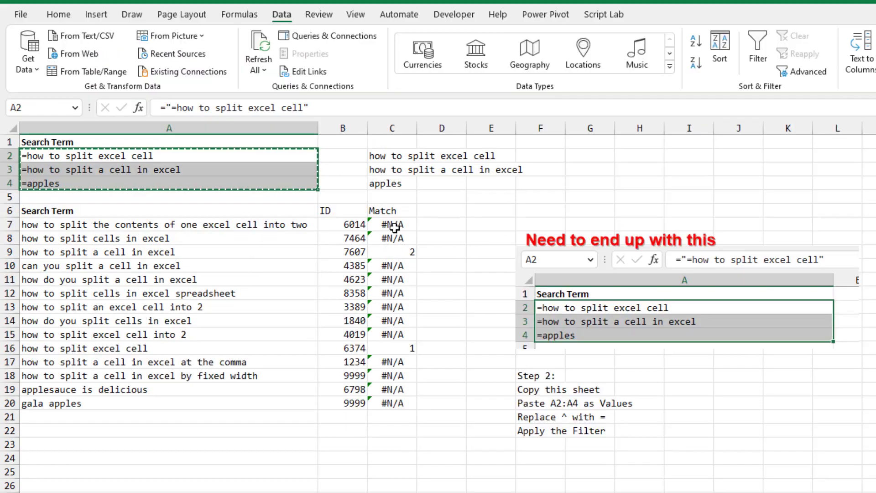
Rerun the Advanced Filter so only exact matches in rows 9 and 16 remain
{"action": "left_click", "coordinate": [394, 227]}
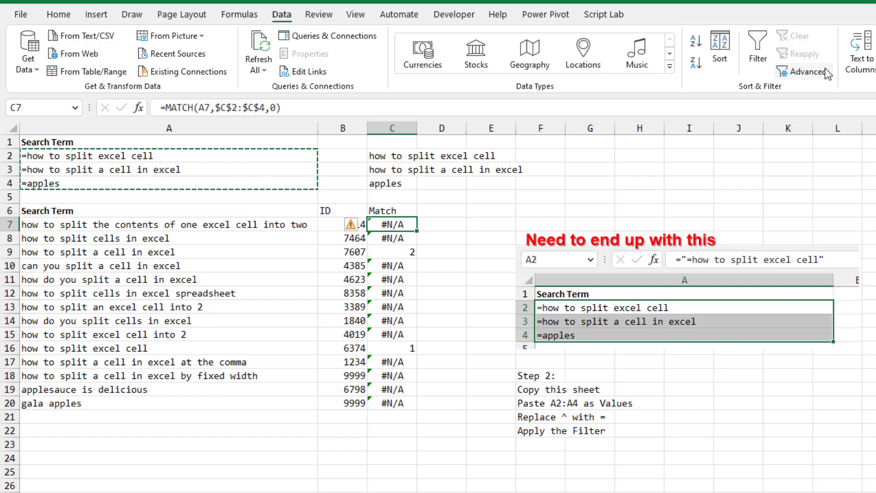
{"action": "left_click", "coordinate": [808, 72]}
{"action": "left_click", "coordinate": [329, 365]}
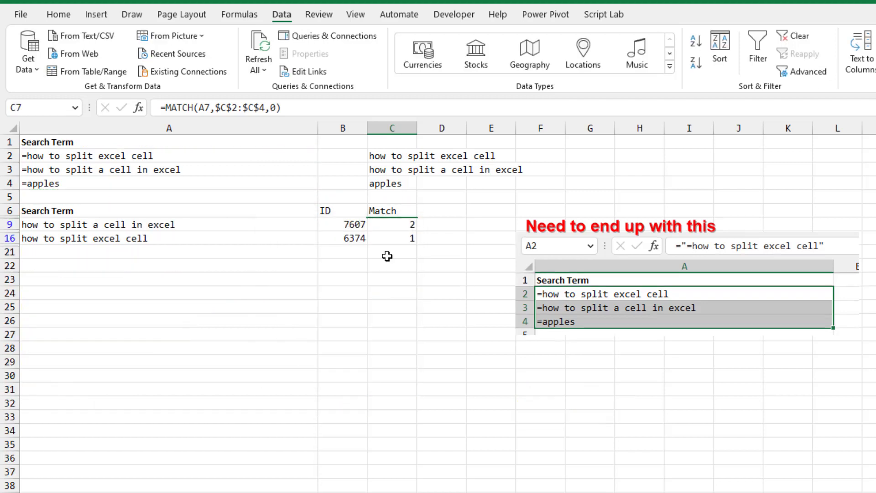